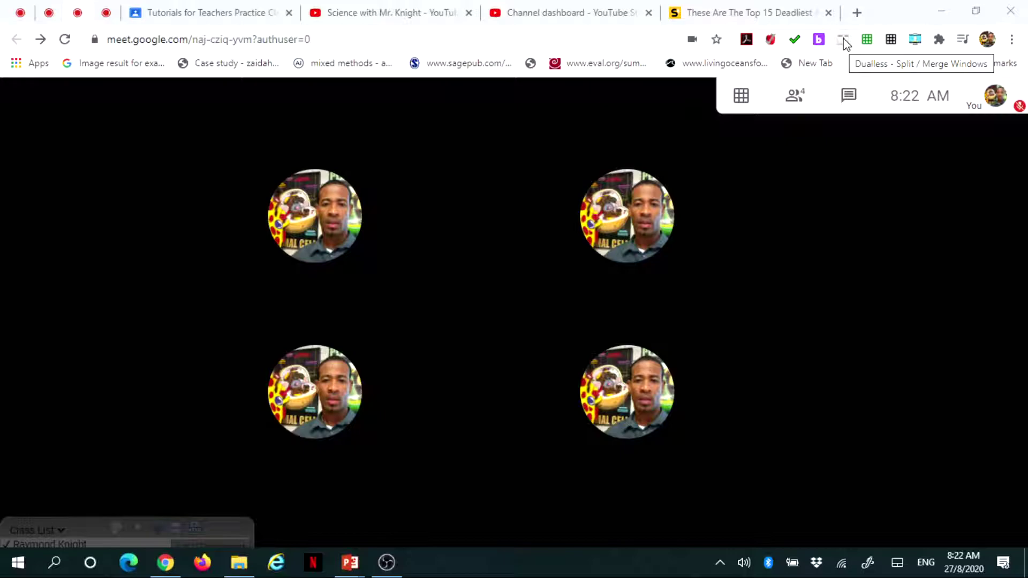
- Split the browser with Dualless in a 4:6 ratio, placing the Meet call in its own window
click(844, 41)
click(844, 42)
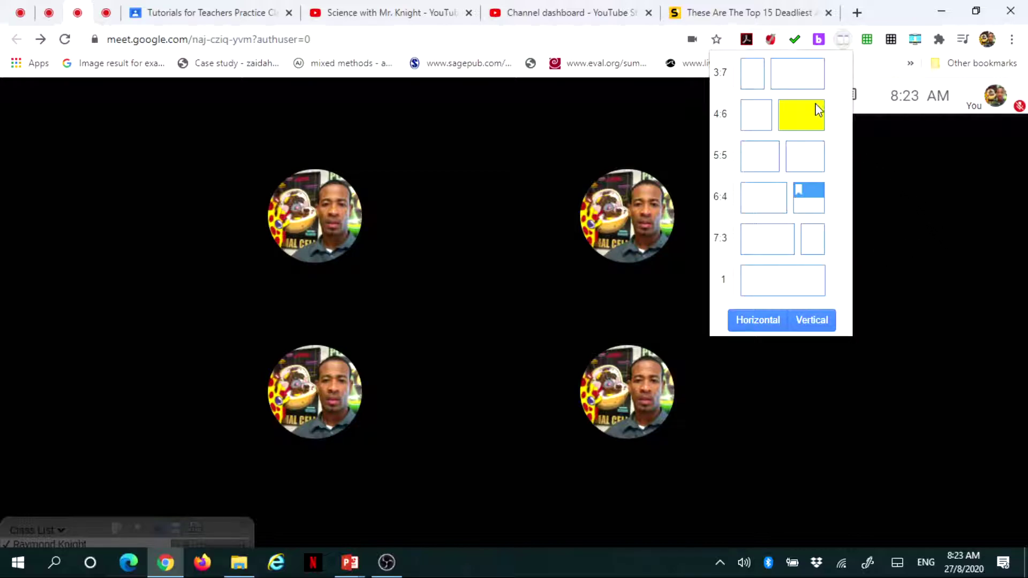
click(821, 122)
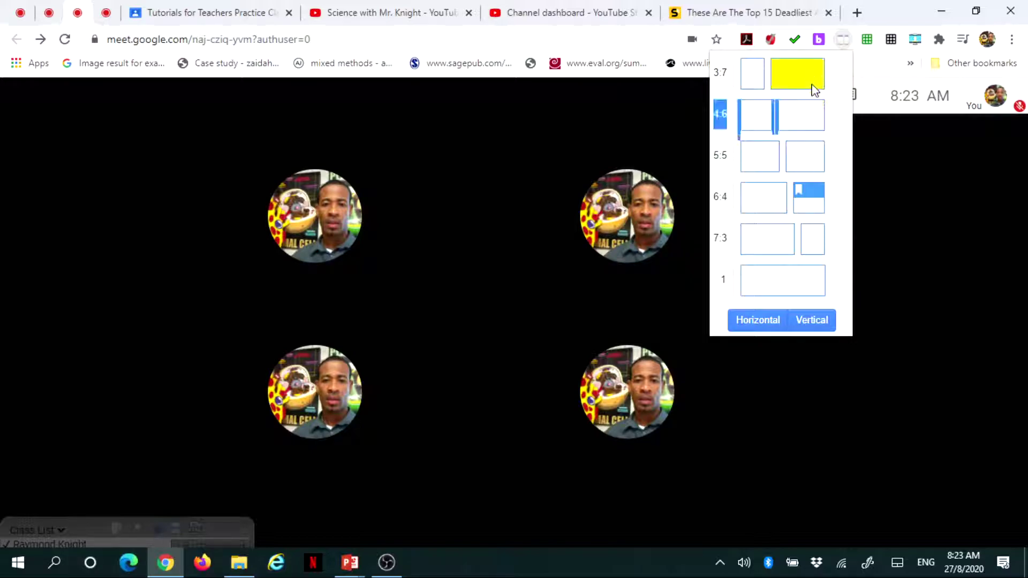
click(817, 156)
click(820, 201)
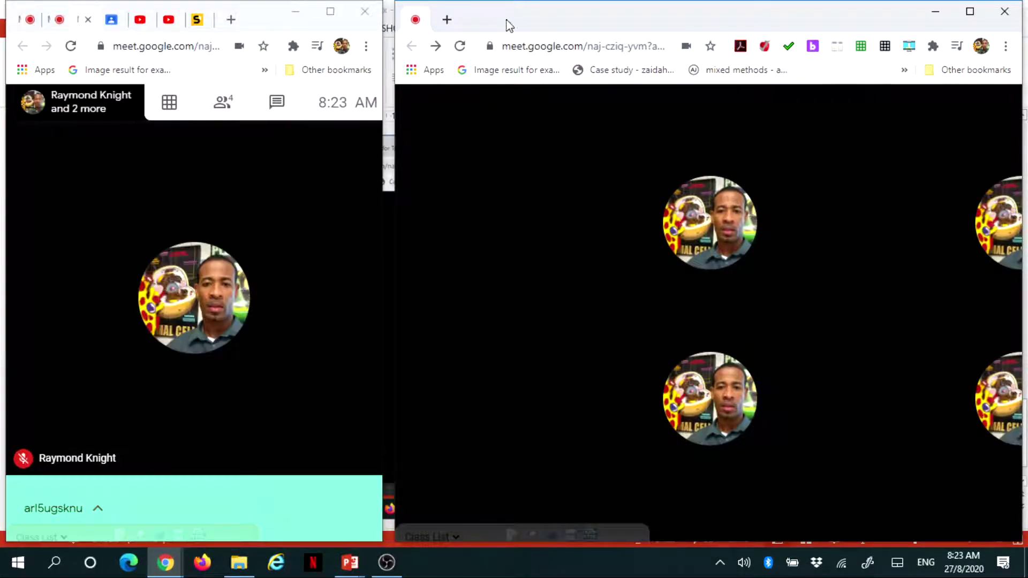
- Move the two windows apart and resize them so the multi-tab window takes up most of the width
drag(493, 23, 541, 16)
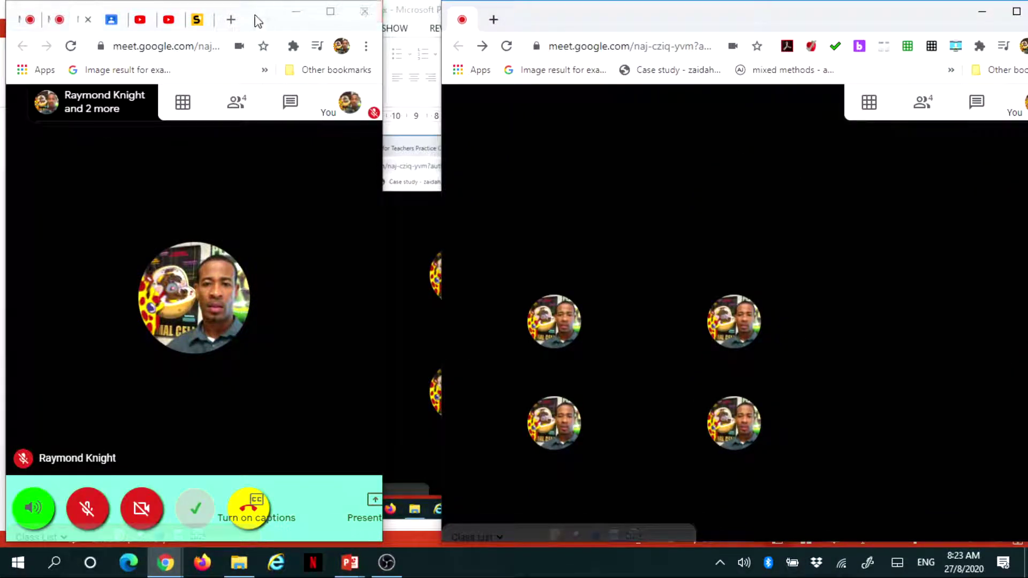
mouse_move(253, 18)
mouse_down()
mouse_move(368, 27)
mouse_move(259, 10)
mouse_move(253, 18)
mouse_up()
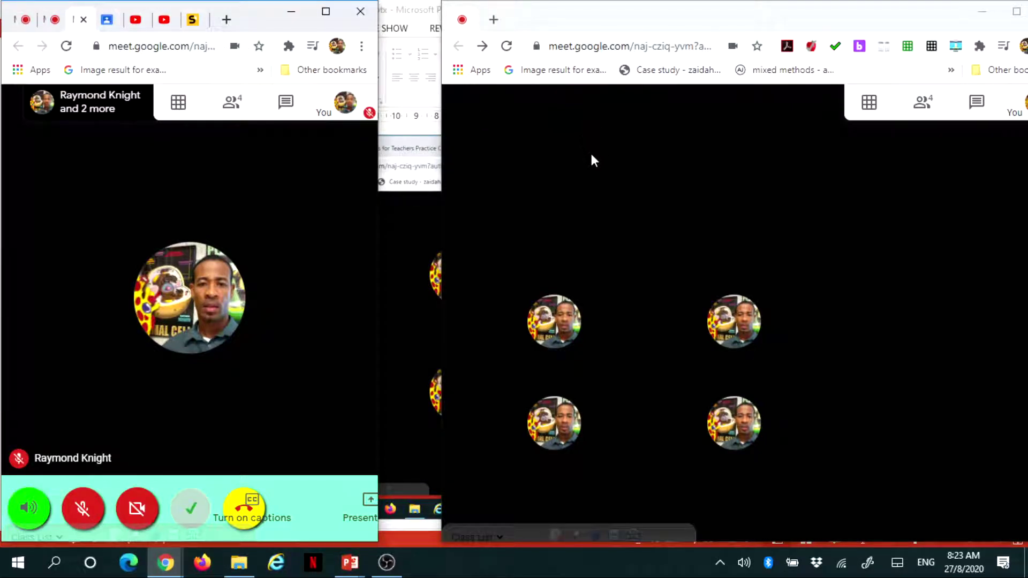
mouse_move(605, 141)
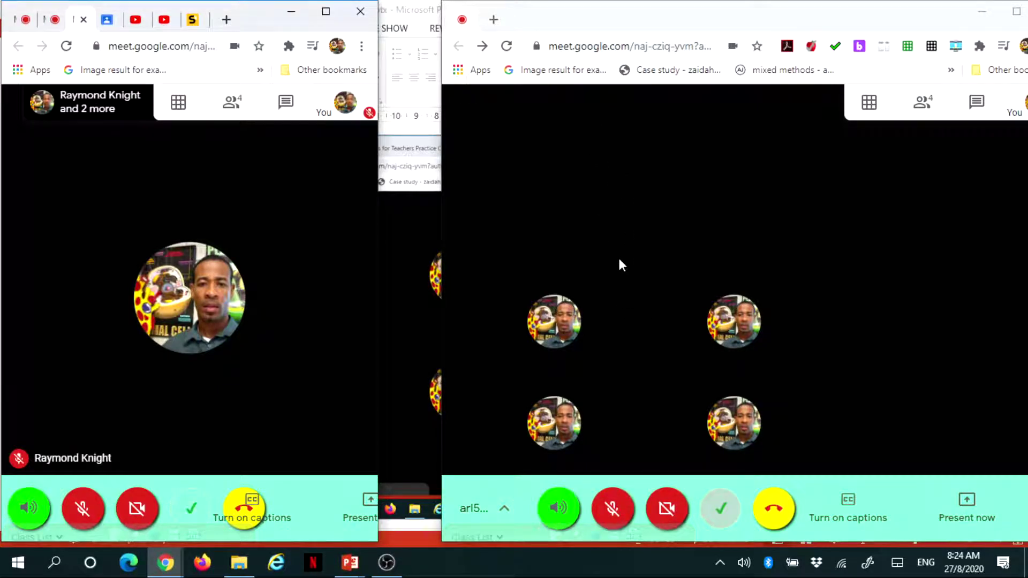
mouse_move(619, 249)
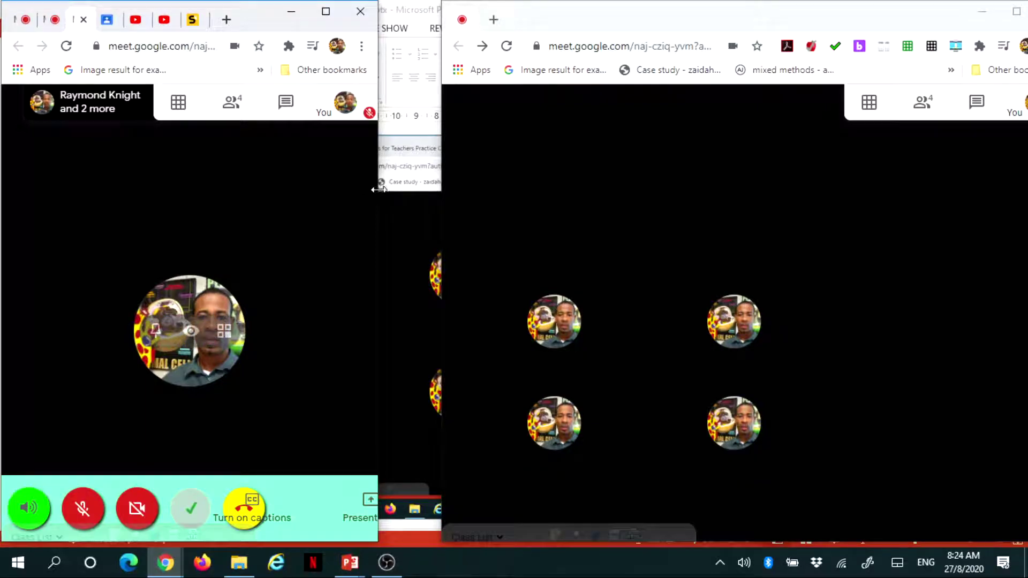
drag(378, 190, 660, 198)
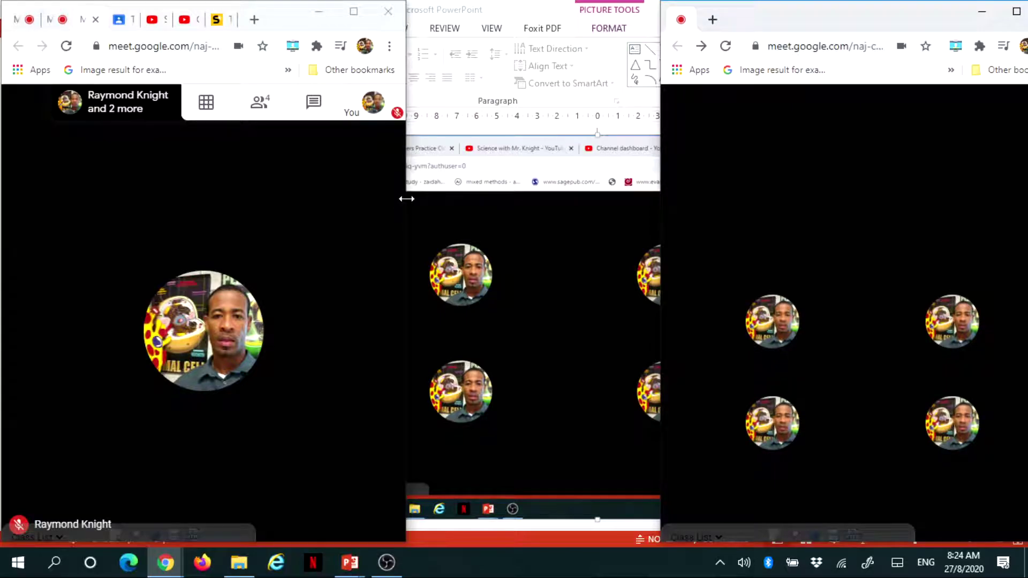
drag(406, 198, 648, 210)
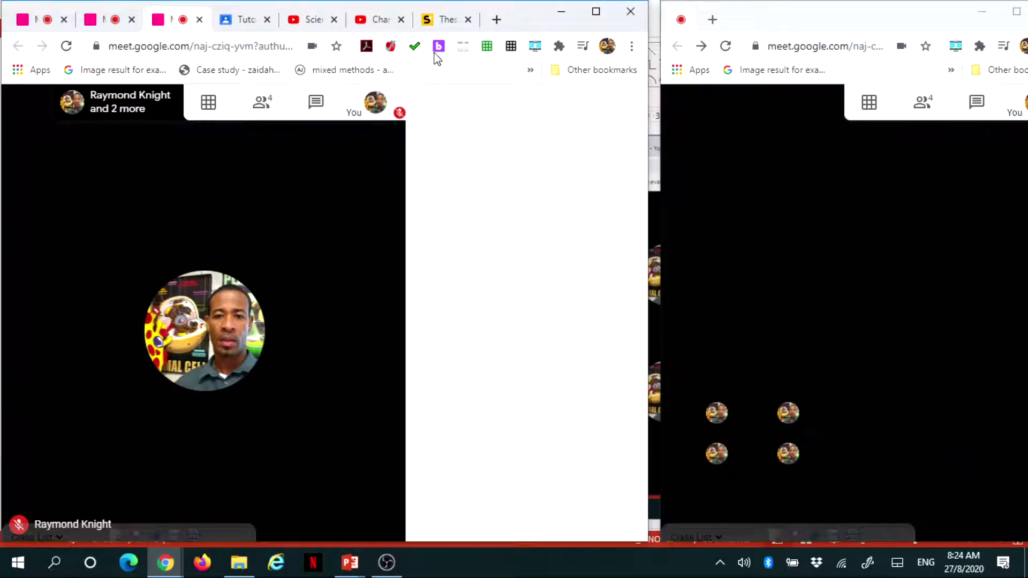
- Bring up the YouTube channel page in the multi-tab window and resize both windows so they sit edge to edge
click(436, 20)
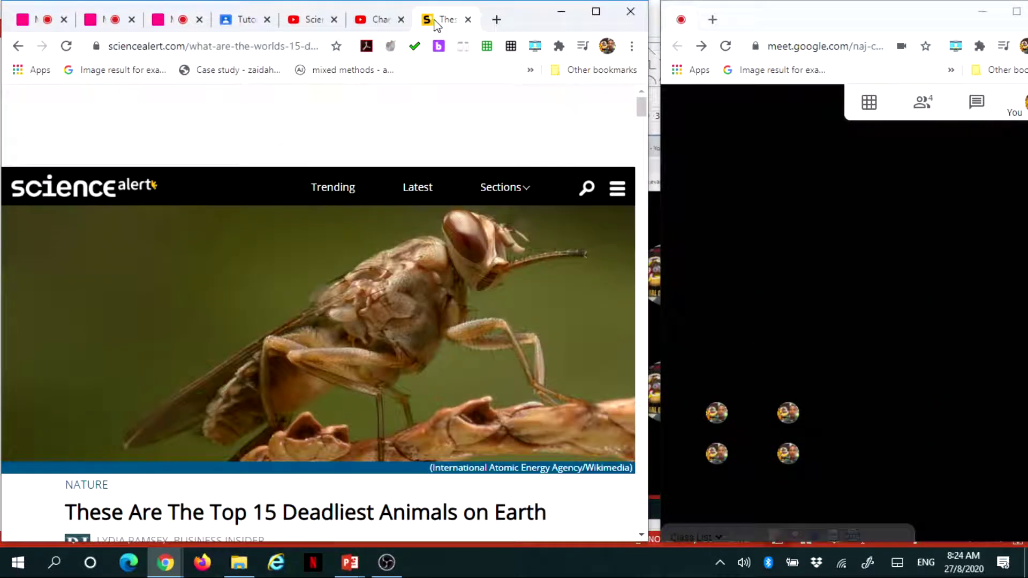
click(316, 22)
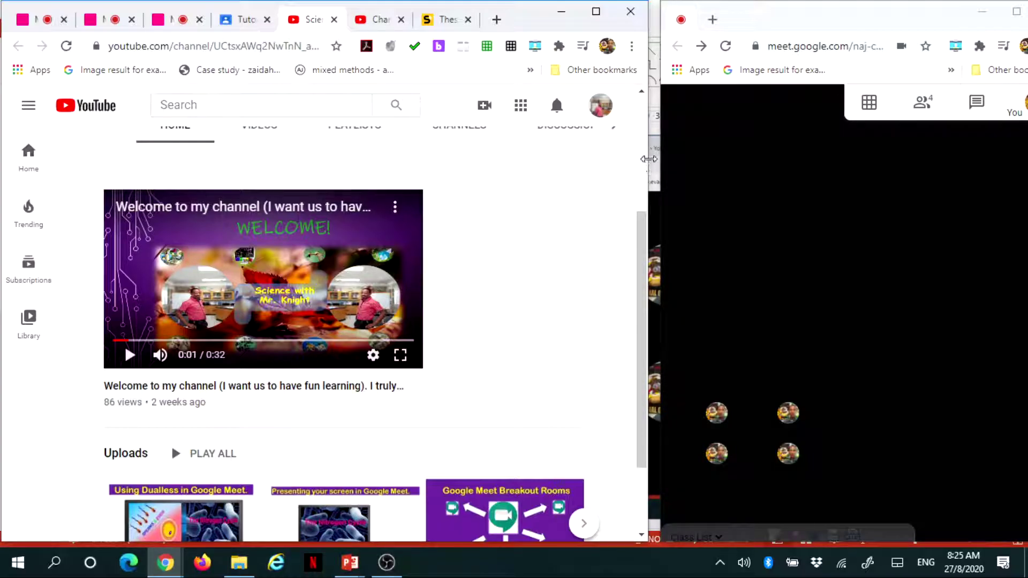
drag(648, 159, 582, 162)
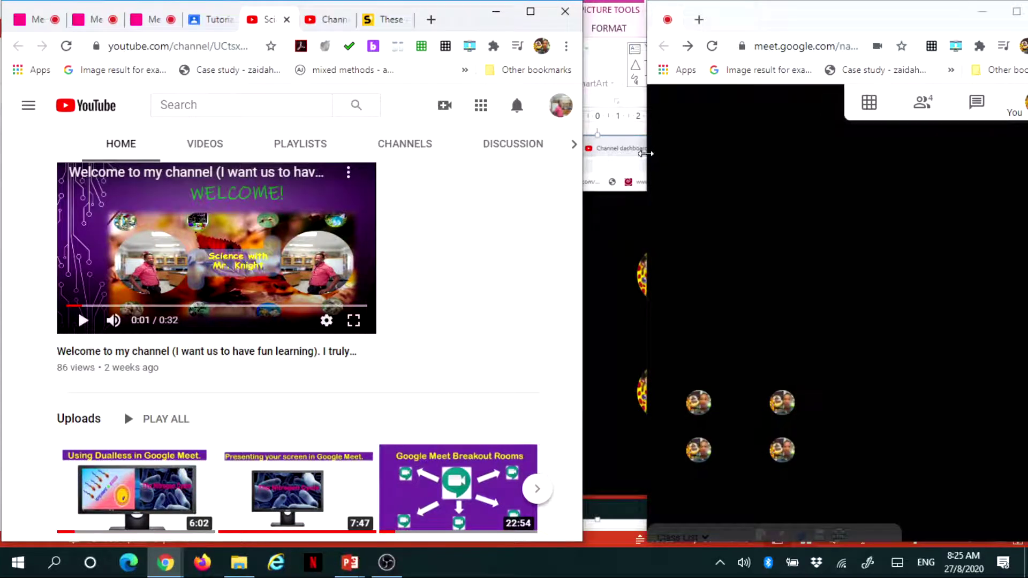
drag(644, 154, 584, 152)
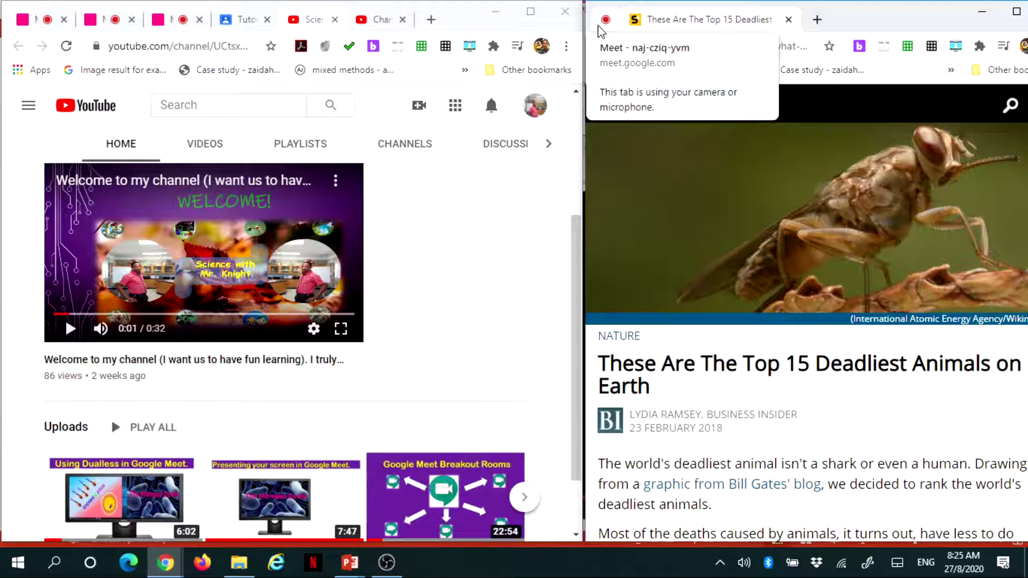
- Move the ScienceAlert tab from the Meet window into the multi-tab window and display the YouTube channel page there
click(601, 31)
click(717, 26)
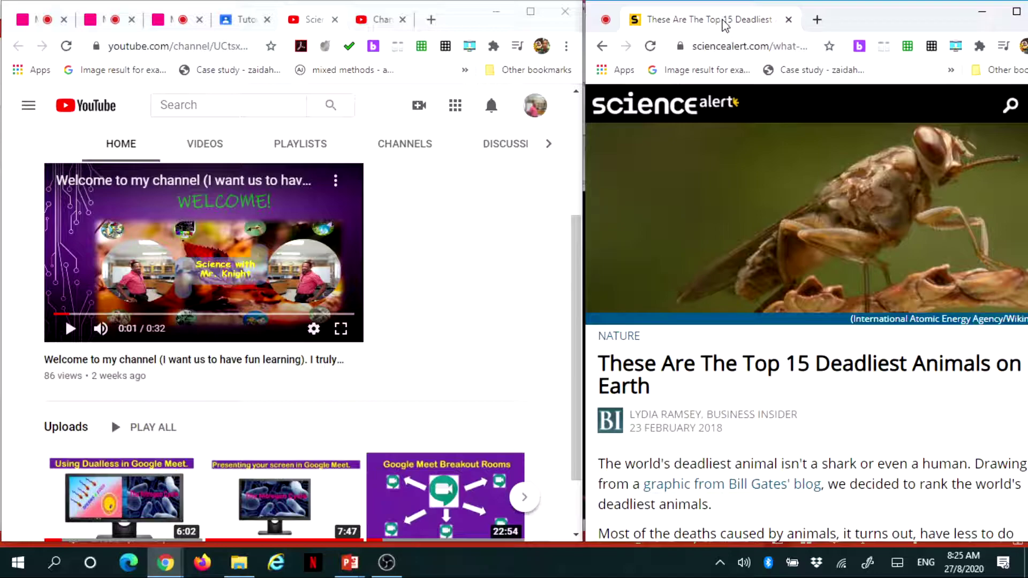
drag(726, 24, 320, 20)
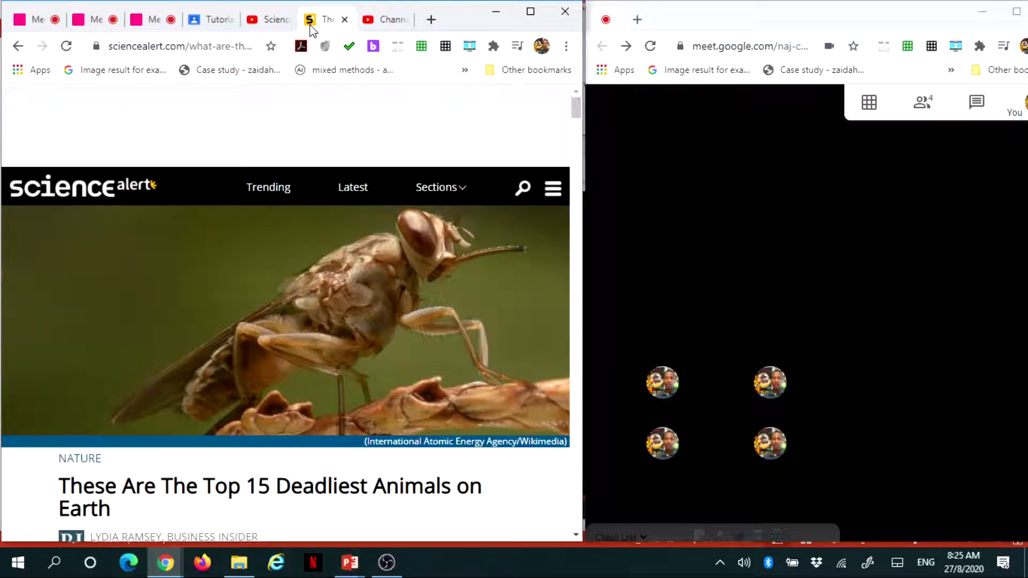
click(275, 20)
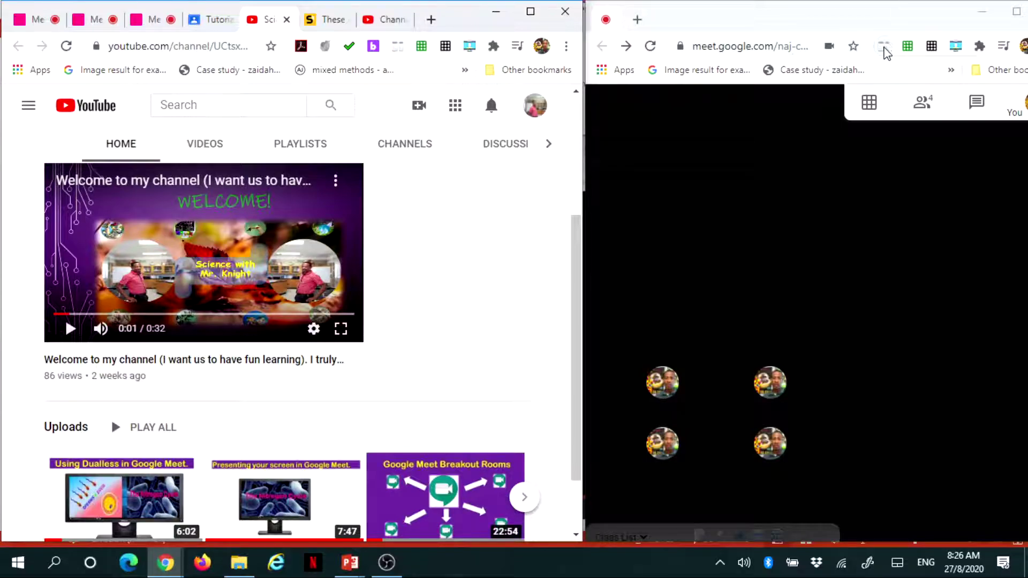
- Merge the two browser windows into one using the single-window layout in Dualless
click(884, 47)
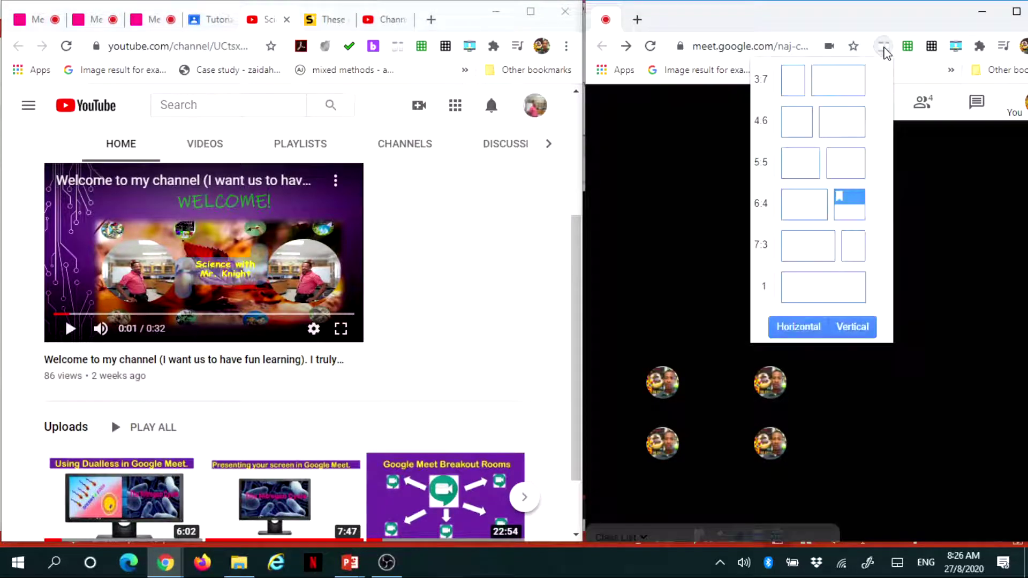
click(810, 295)
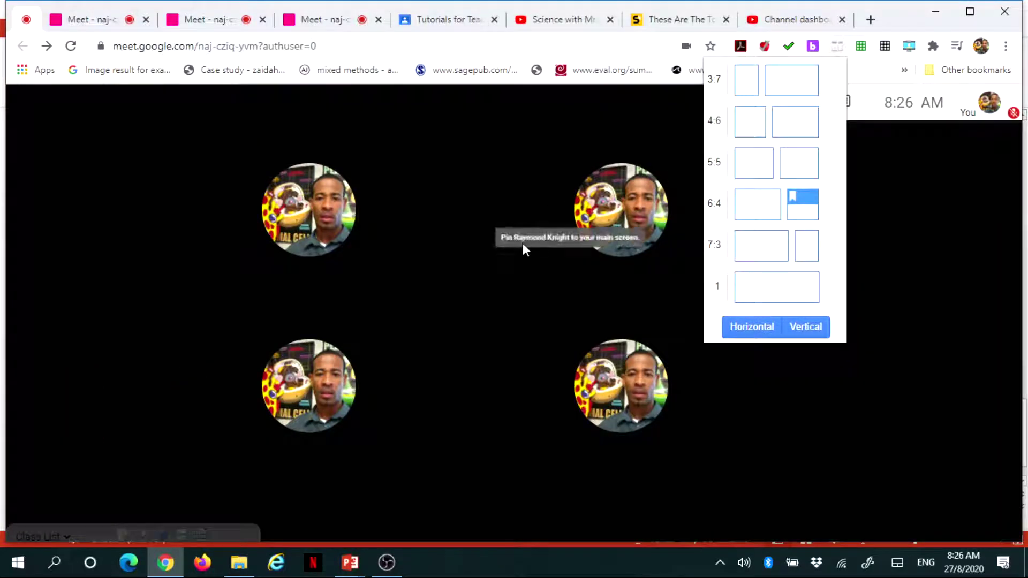
click(971, 262)
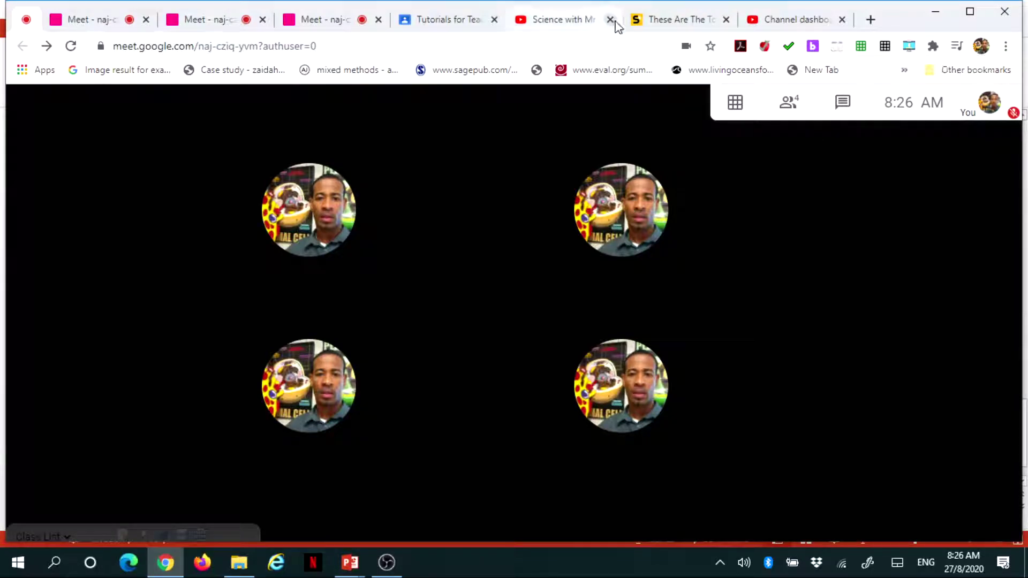
- View the ScienceAlert article on the deadliest animals from its photo down to the headline and introduction
click(676, 22)
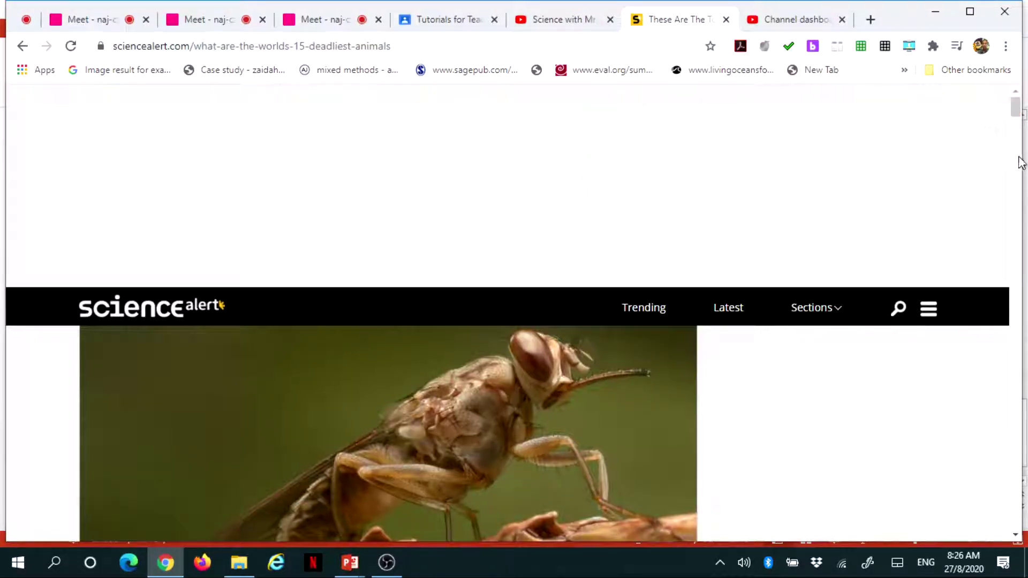
drag(1016, 109, 1017, 125)
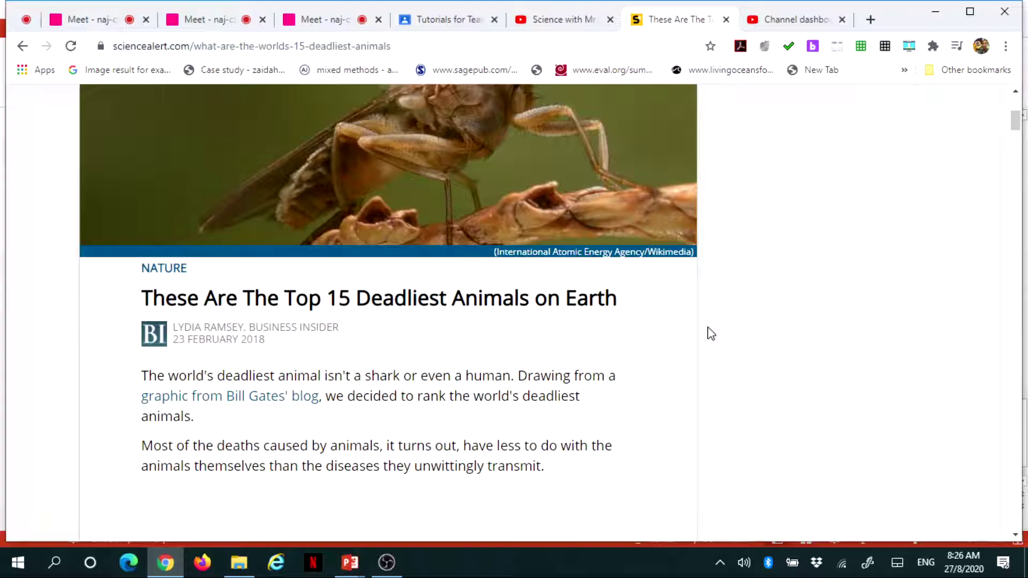
mouse_move(1016, 122)
mouse_down()
mouse_move(1015, 206)
mouse_move(1014, 117)
mouse_up()
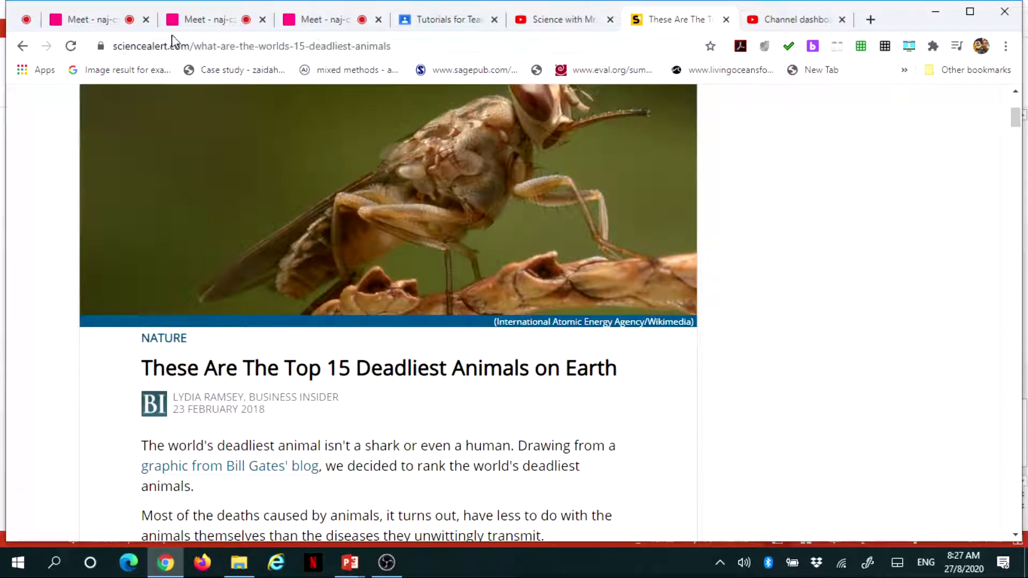
- Split the second labelled Meet tab into its own window with Dualless in a 4:6 ratio
click(317, 26)
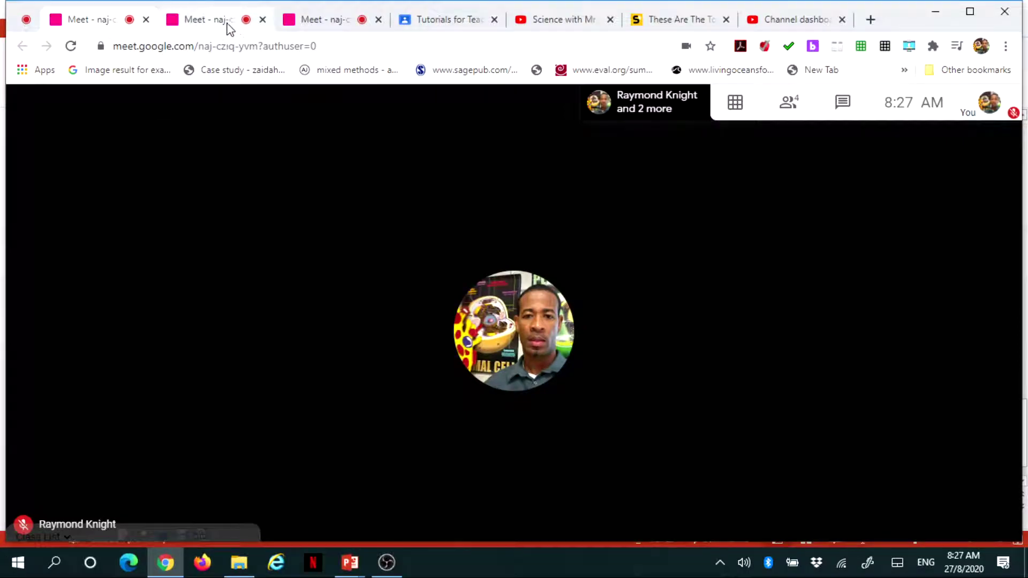
click(218, 24)
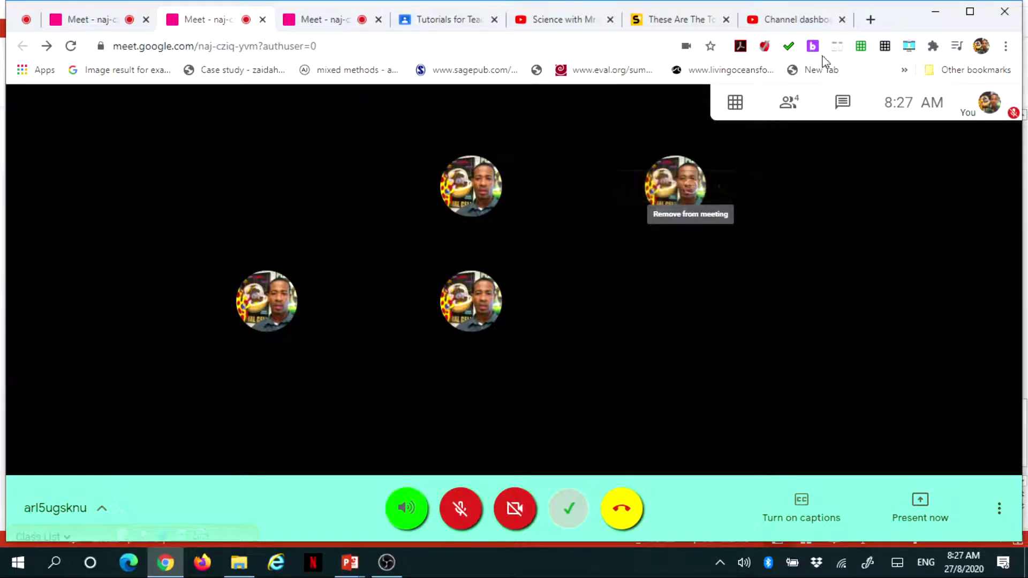
click(837, 48)
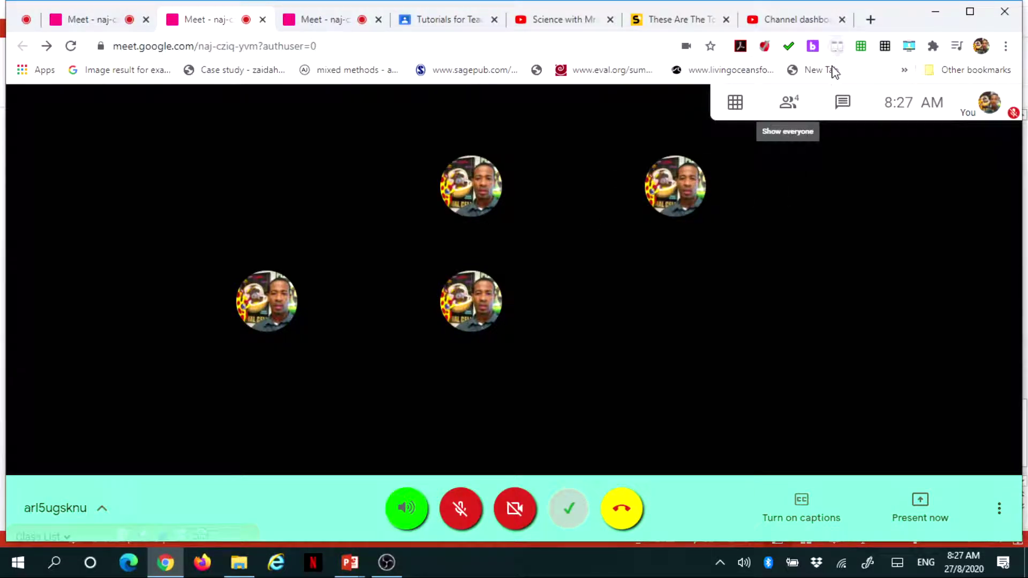
click(795, 82)
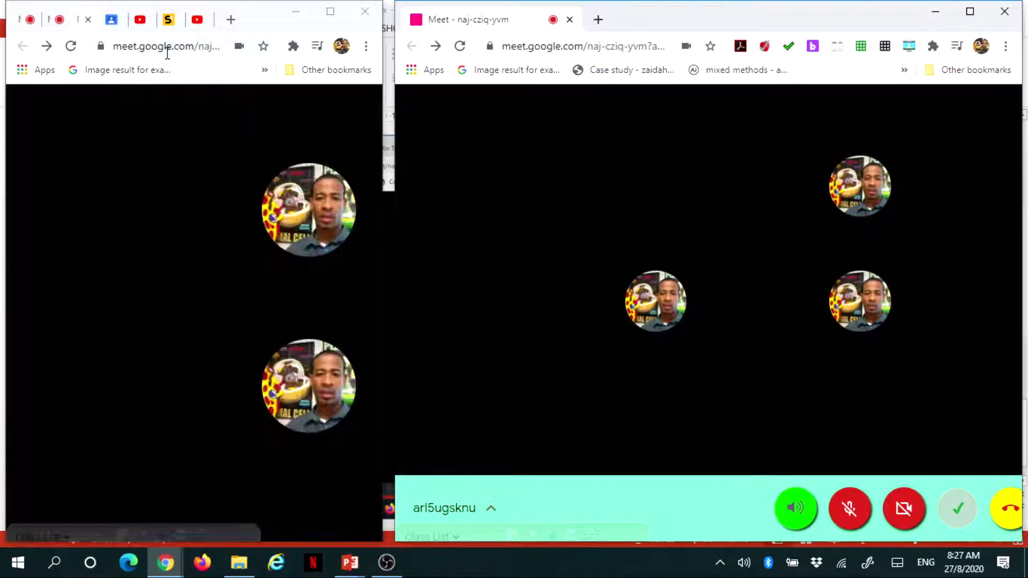
- Display the ScienceAlert article beside the Meet call and resize both windows to share the screen about evenly
click(163, 22)
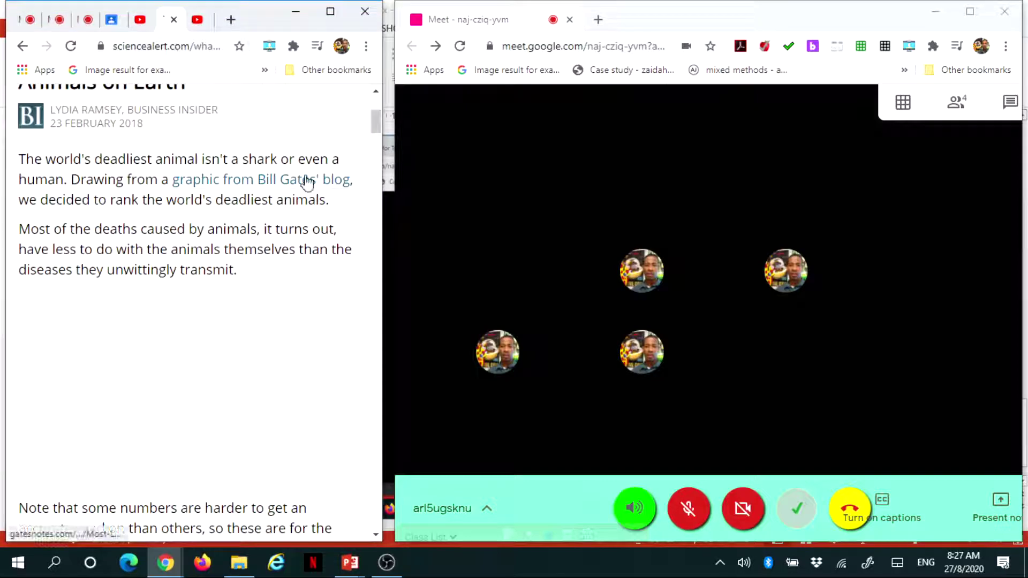
click(376, 93)
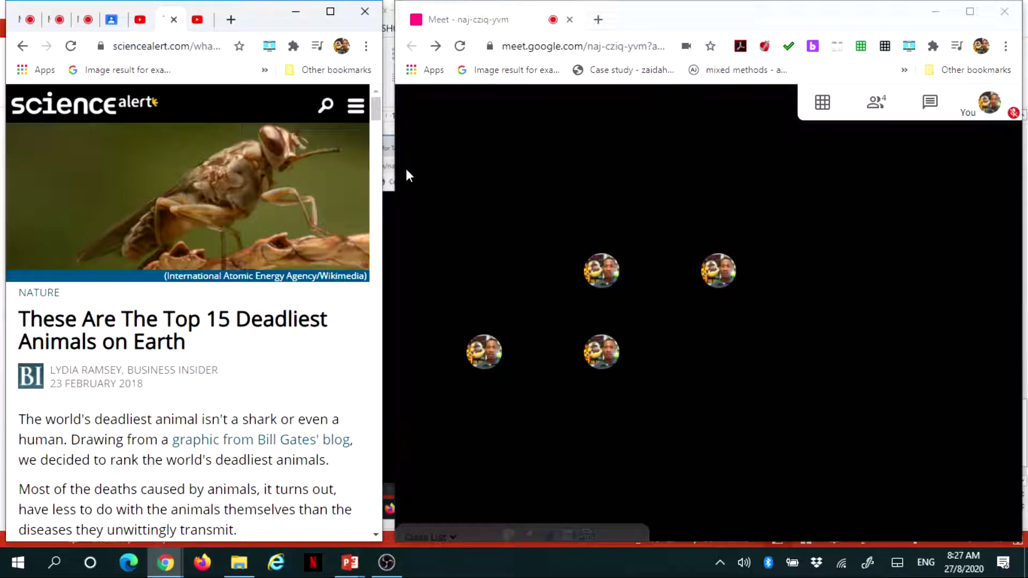
drag(395, 161, 532, 169)
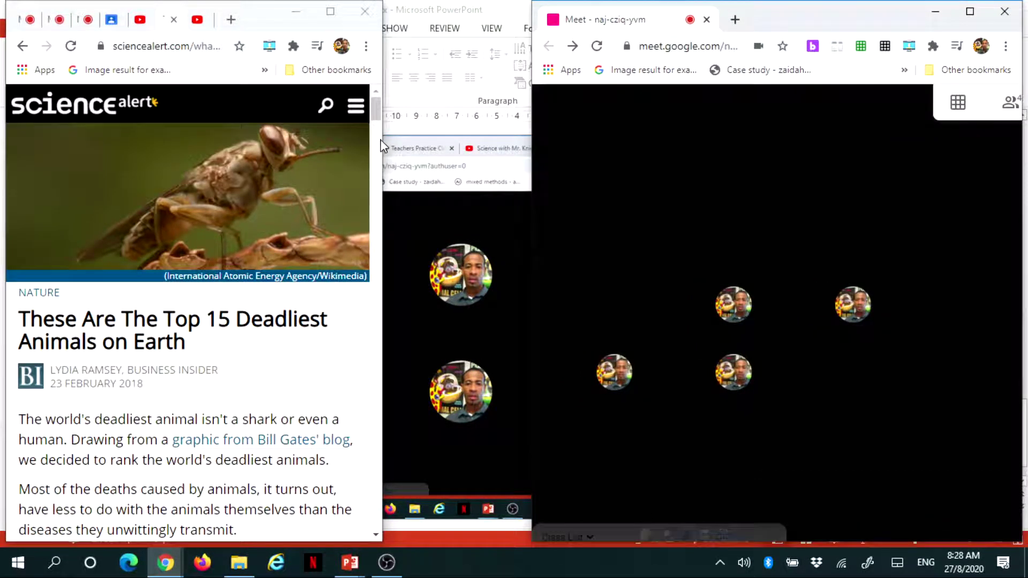
drag(382, 143, 469, 148)
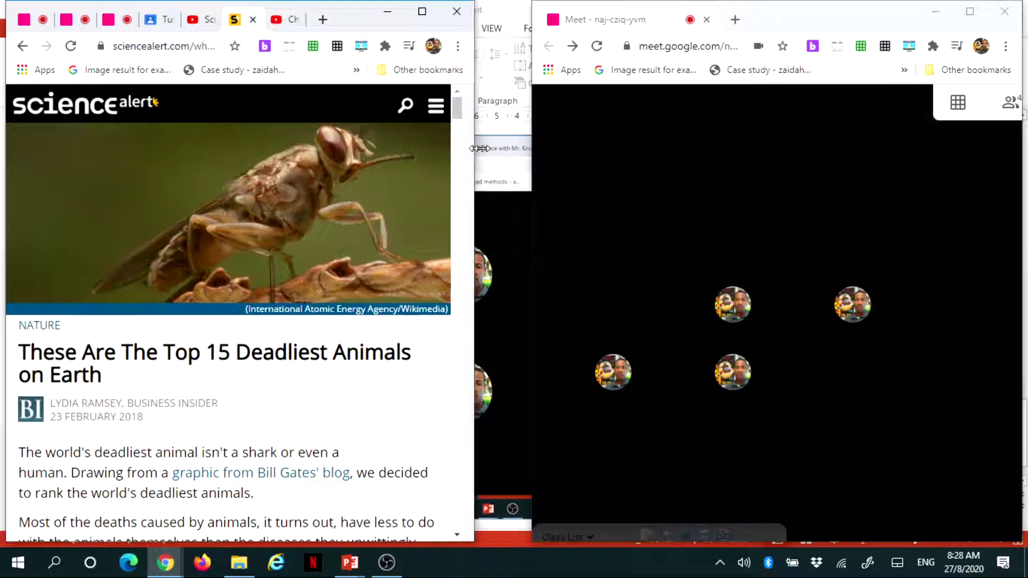
drag(483, 149, 529, 149)
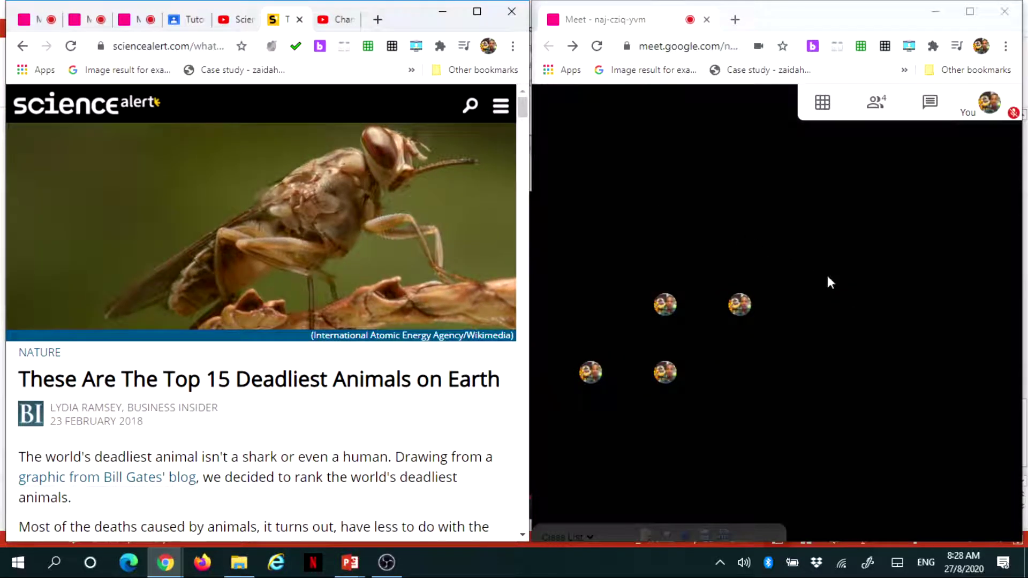
- Present the browser window showing the Top 15 Deadliest Animals article in the Meet call
click(904, 356)
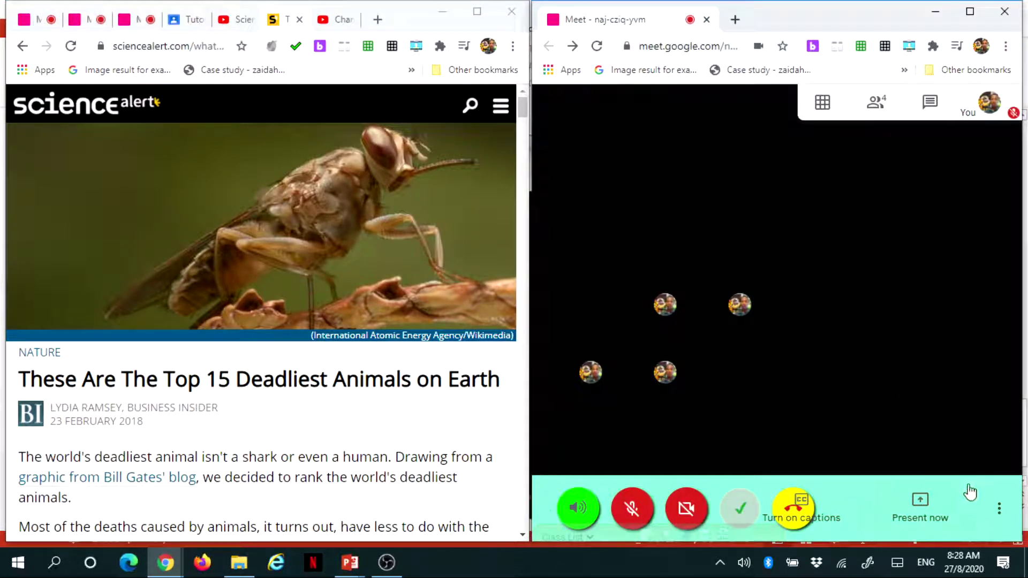
click(921, 504)
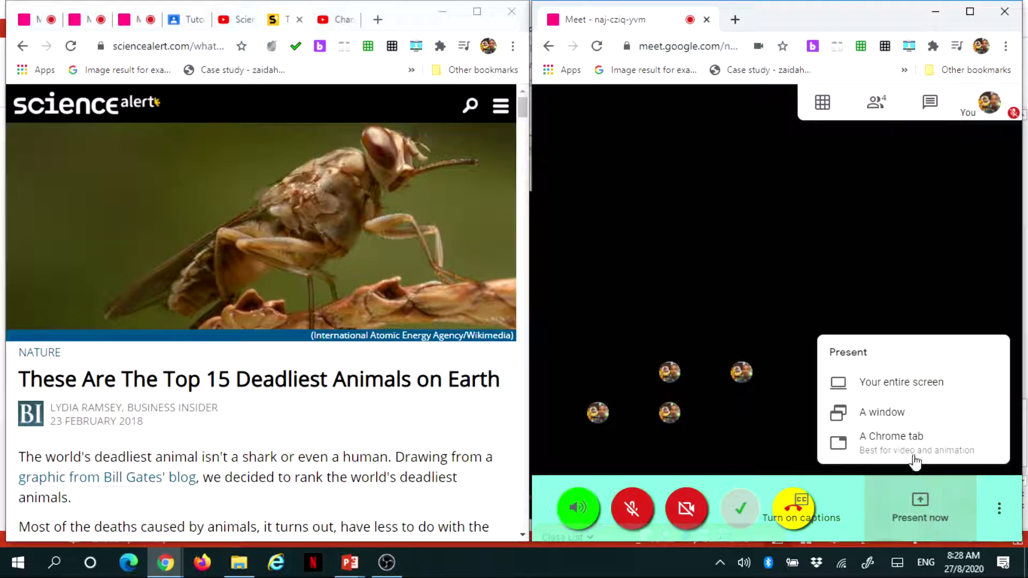
click(892, 416)
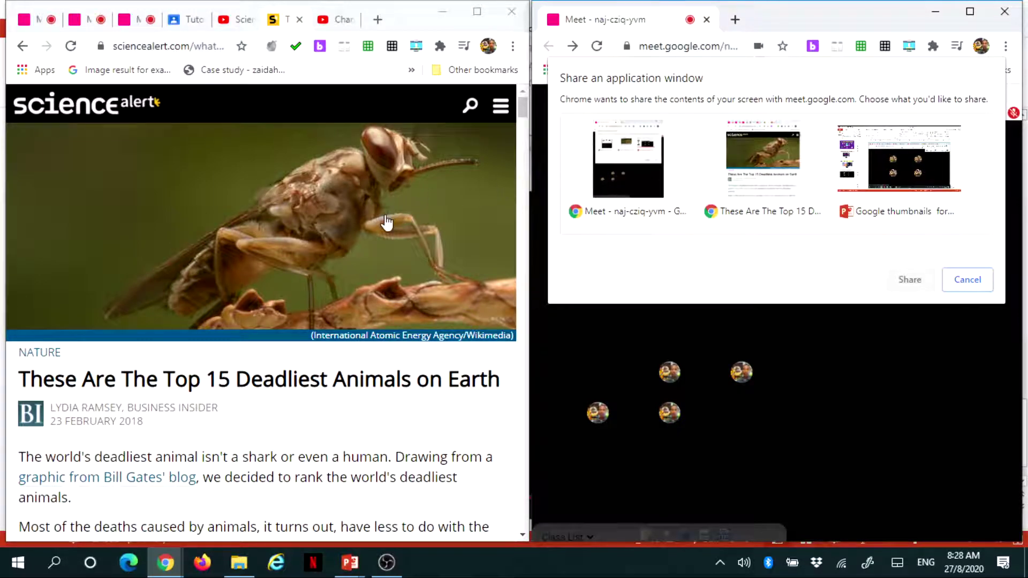
click(769, 165)
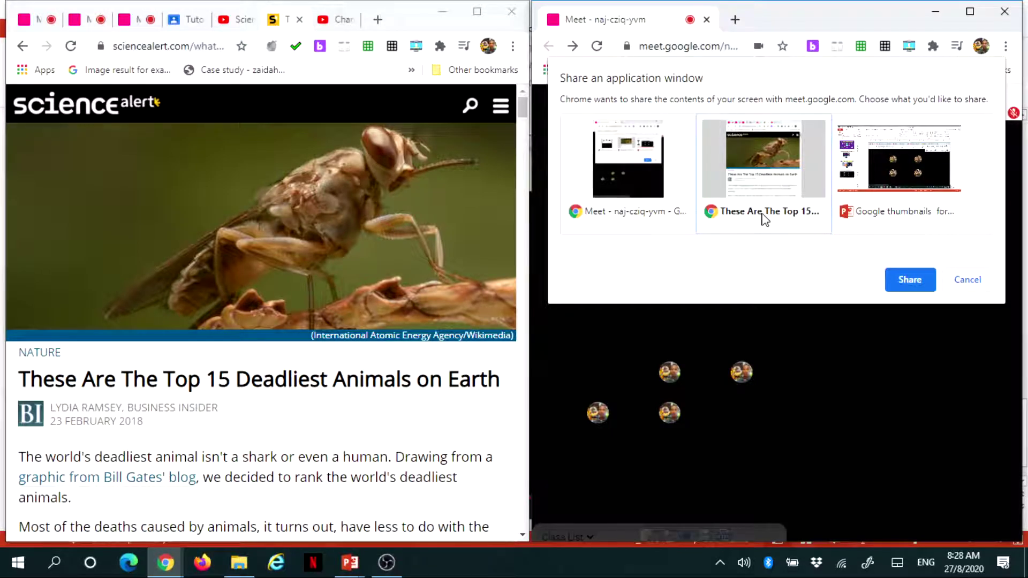
click(909, 278)
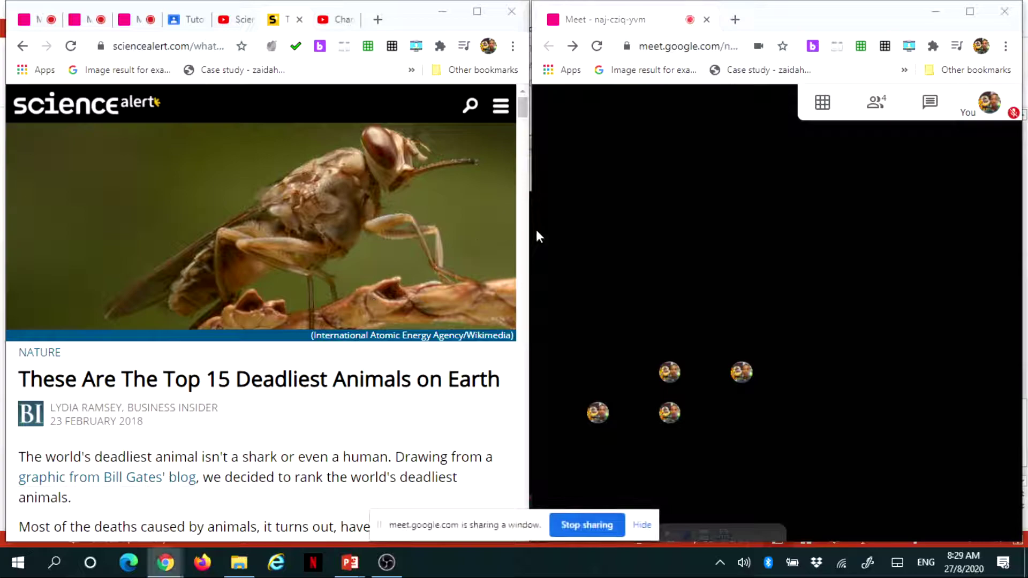
- Switch the window being presented from the ScienceAlert article to the YouTube channel page
click(712, 422)
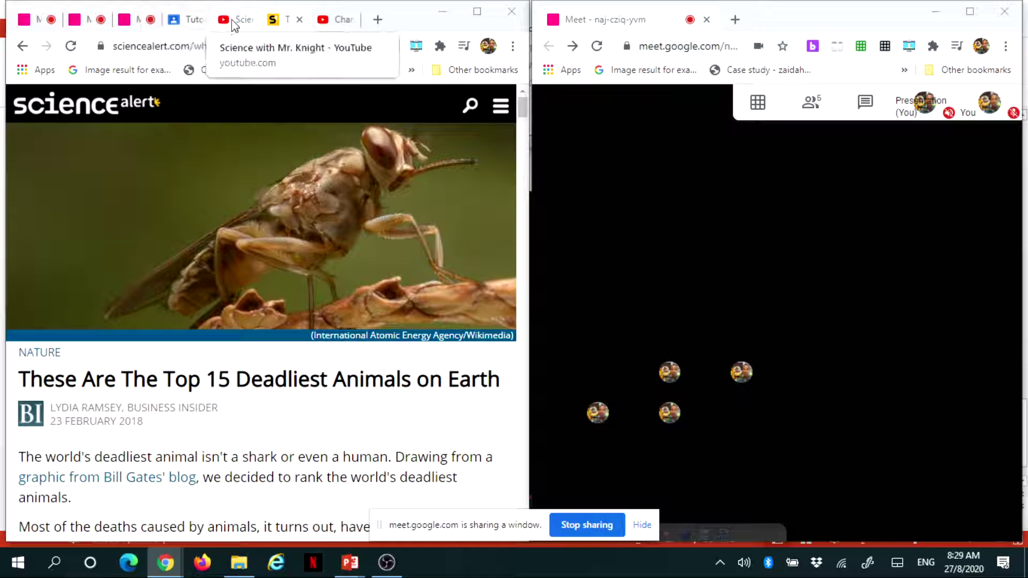
click(247, 23)
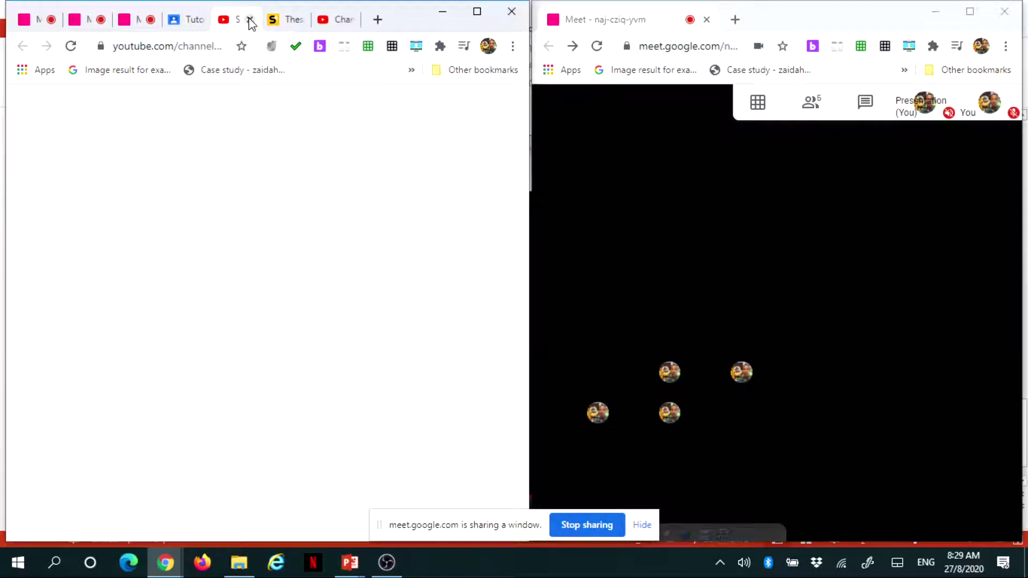